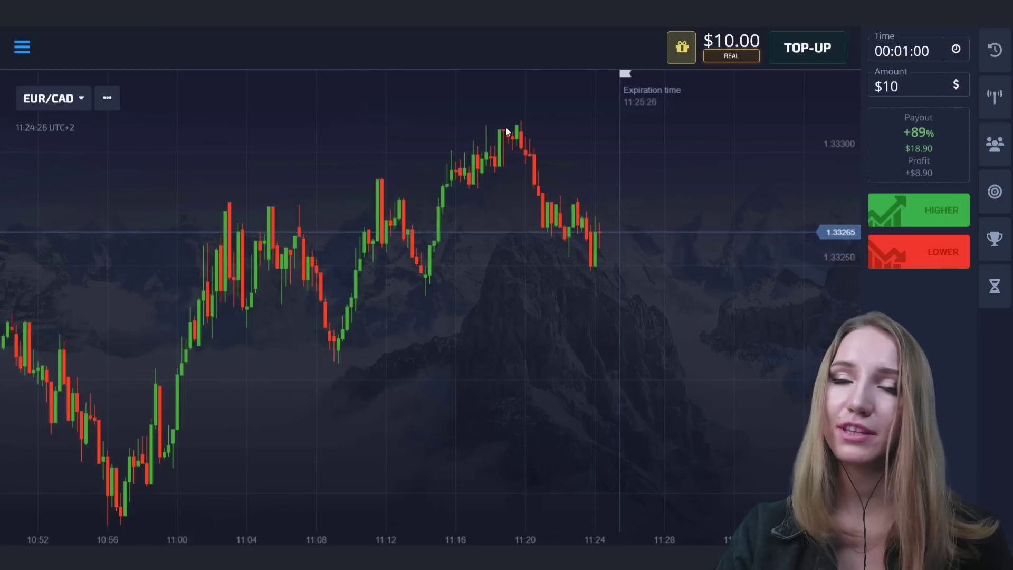
- Open the chart tools column beside the EUR/CAD pair selector
click(107, 99)
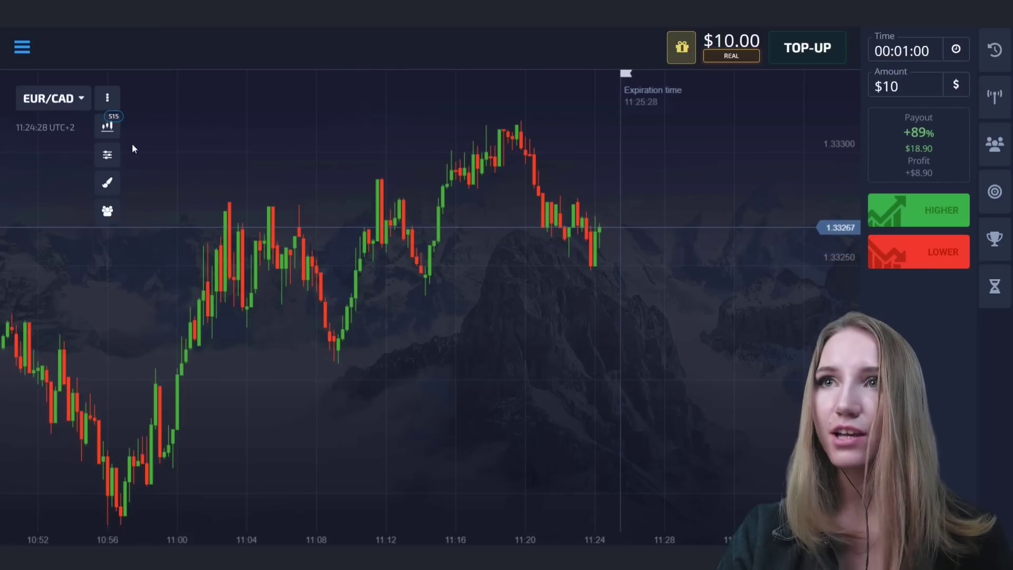
- Add a horizontal line to the EUR/CAD chart and position it at the 1.33312 recent high
click(109, 178)
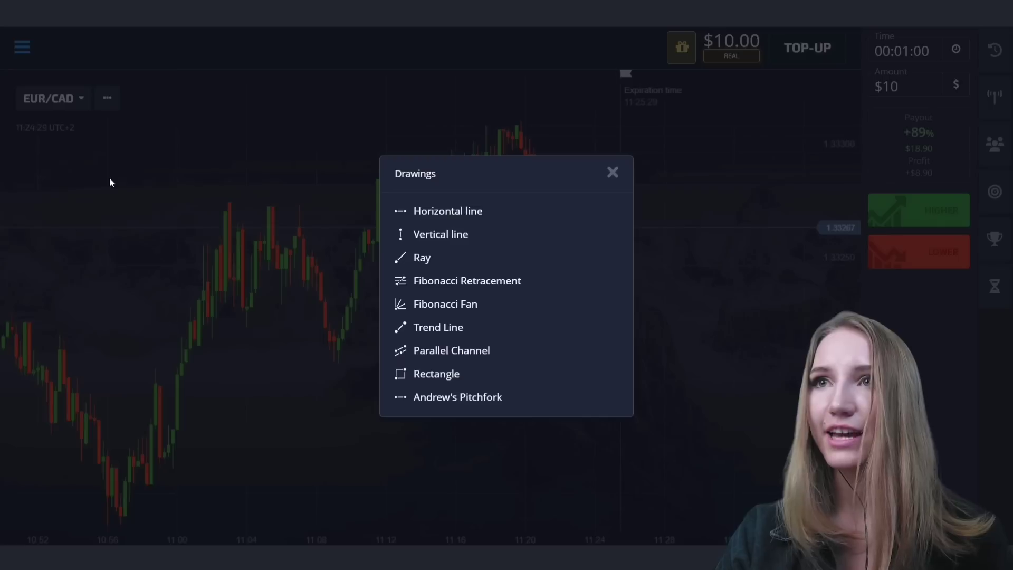
click(413, 213)
drag(430, 308, 413, 125)
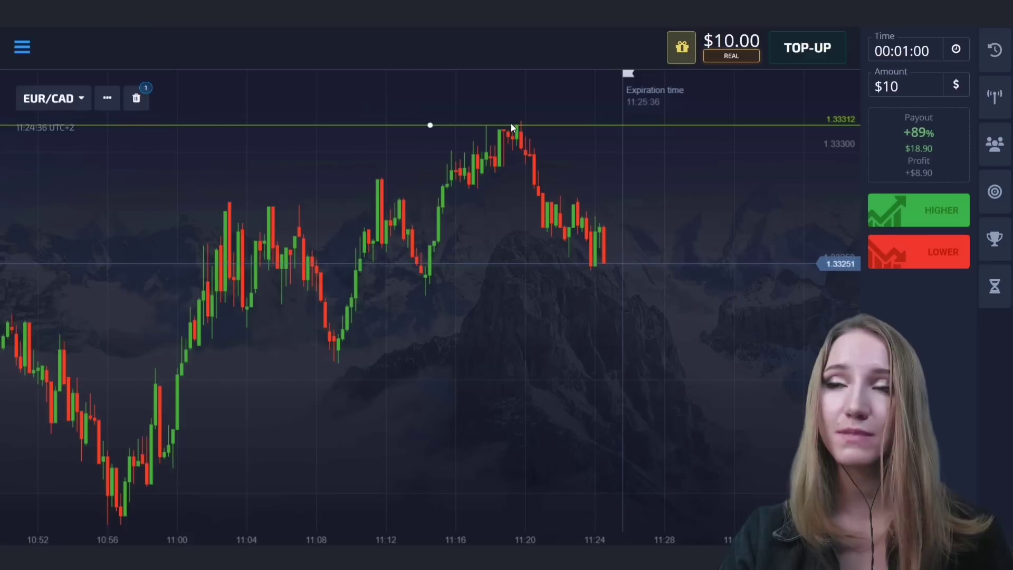
drag(429, 141, 303, 179)
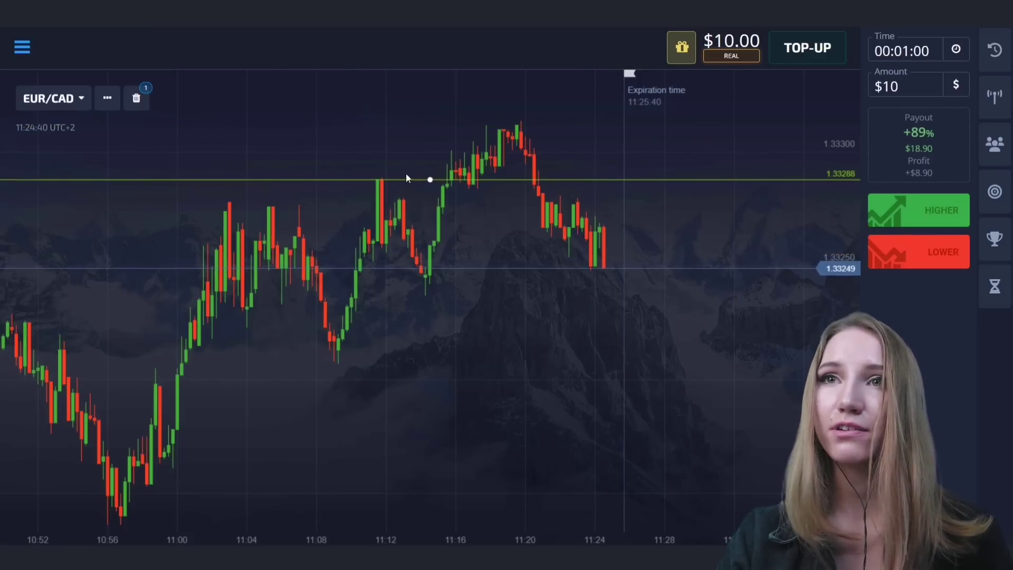
drag(430, 178, 430, 202)
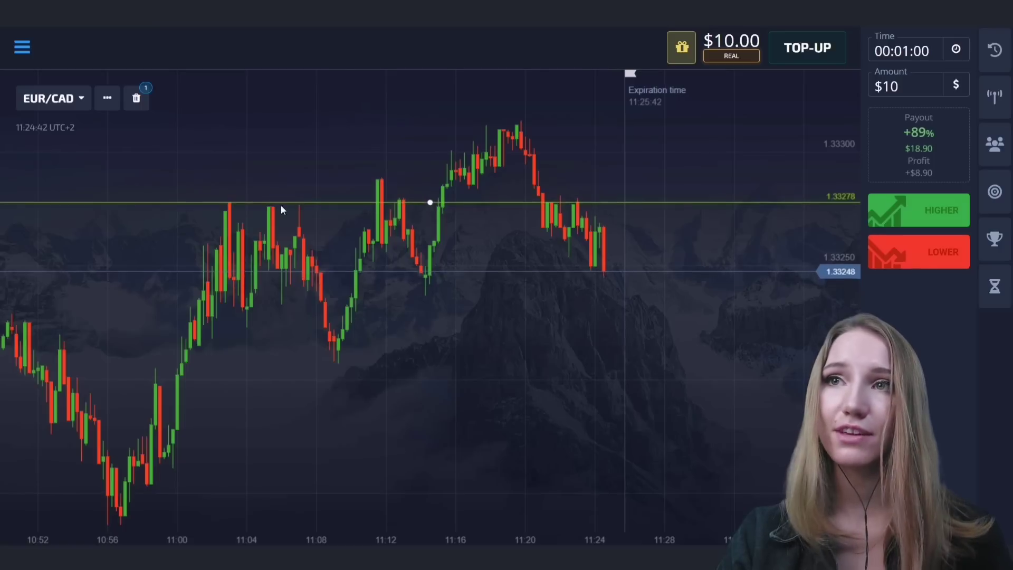
drag(430, 202, 445, 125)
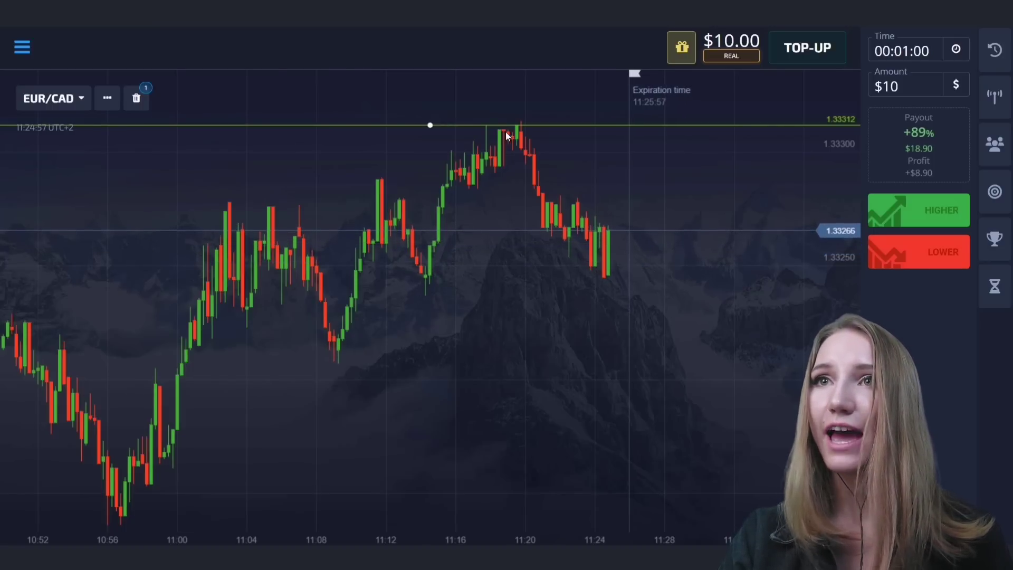
drag(525, 176, 576, 190)
drag(267, 265, 490, 267)
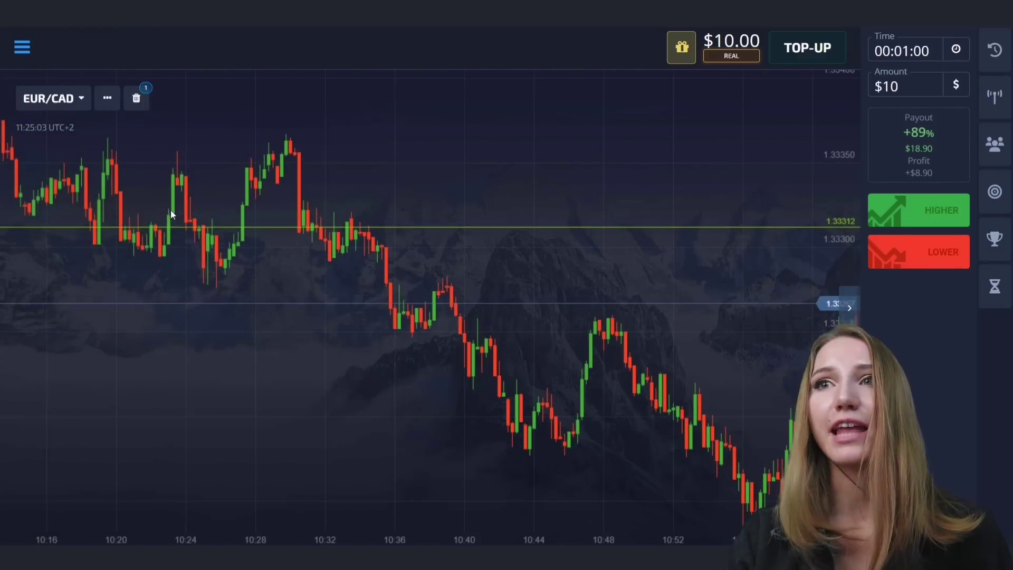
drag(271, 162, 439, 165)
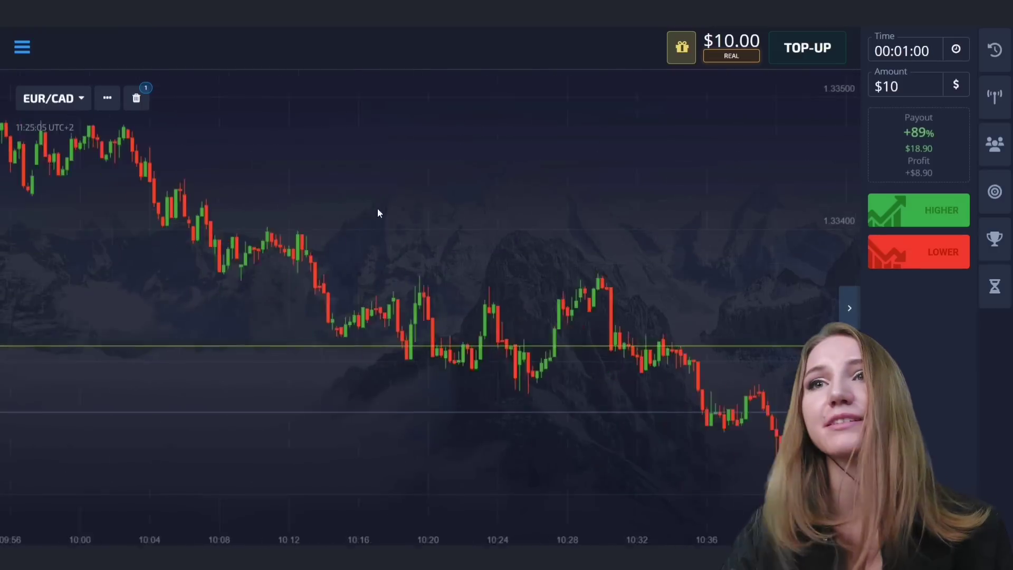
drag(356, 211, 230, 214)
drag(484, 197, 362, 213)
drag(503, 214, 356, 211)
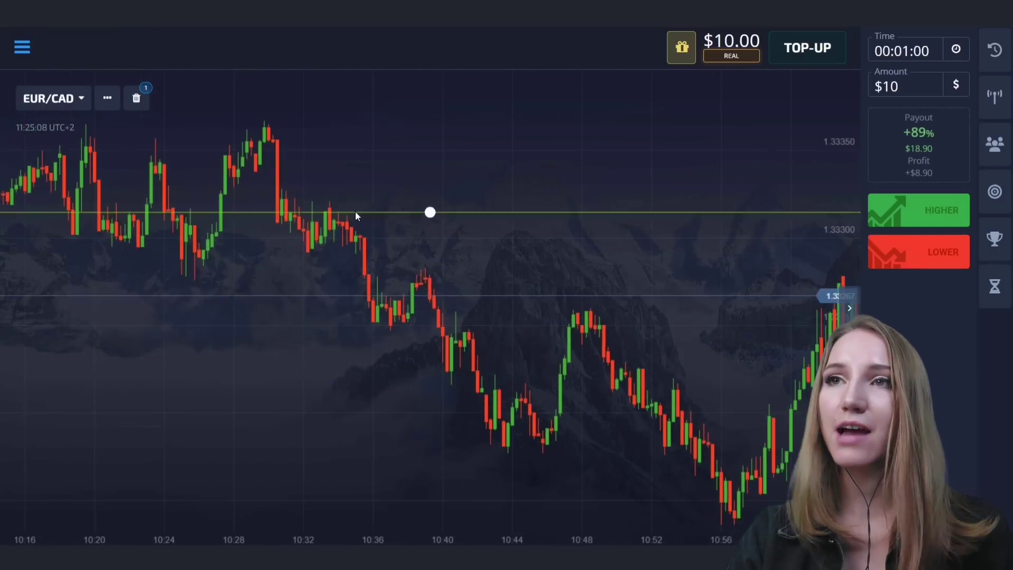
drag(464, 285, 353, 274)
drag(501, 274, 353, 270)
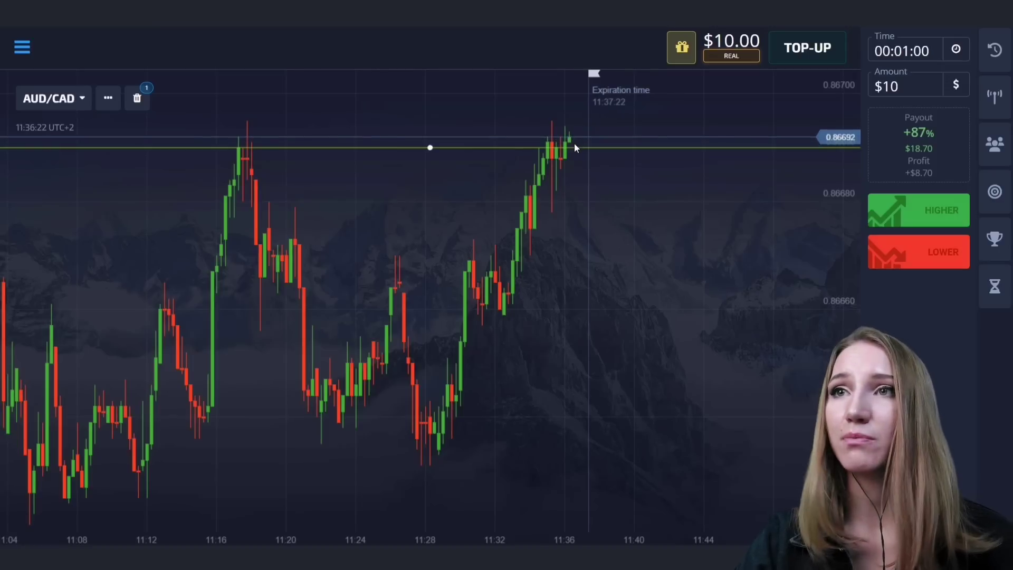
- Place a $10 Higher trade on AUD/CAD at the drawn resistance line
click(924, 211)
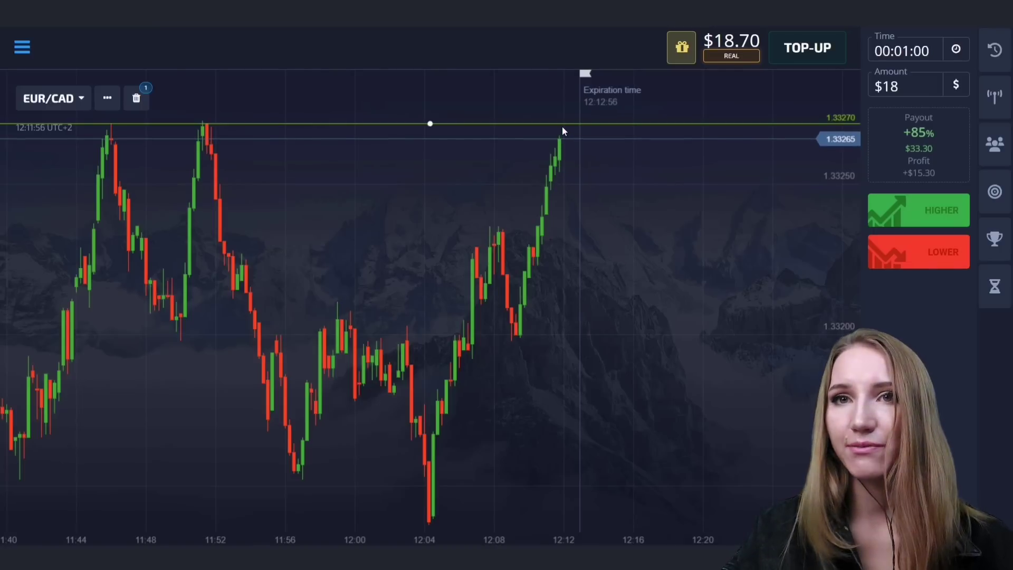
- Set the expiry to 2 minutes and place an $18 Lower trade on EUR/CAD
click(911, 51)
click(788, 52)
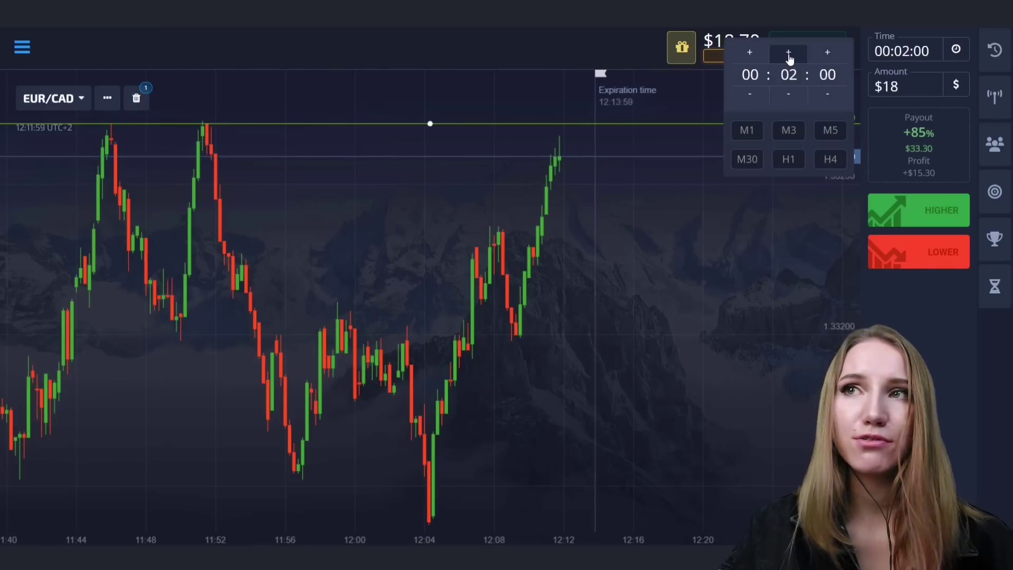
click(911, 255)
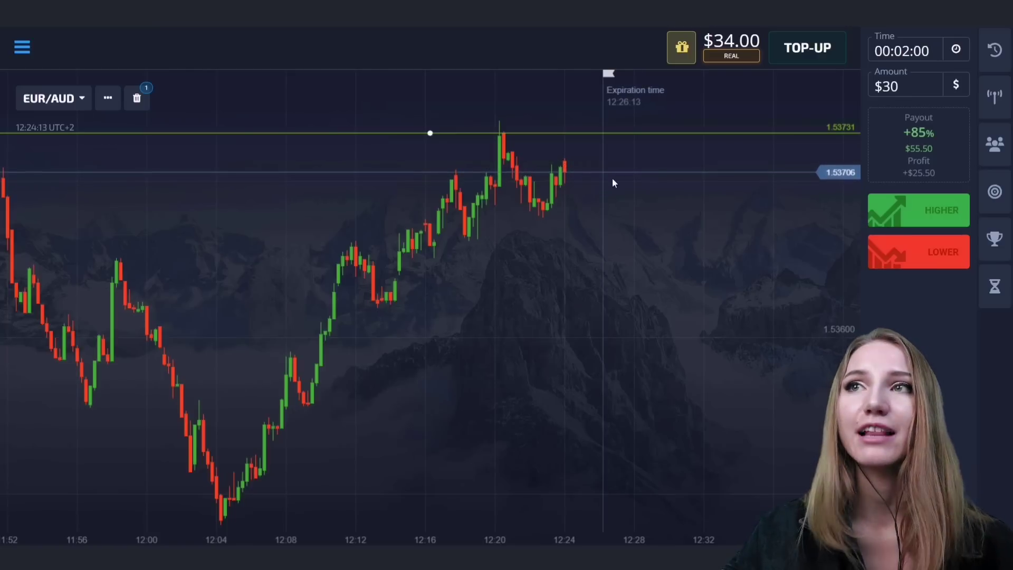
- Place a $30 Higher trade on EUR/AUD
click(908, 212)
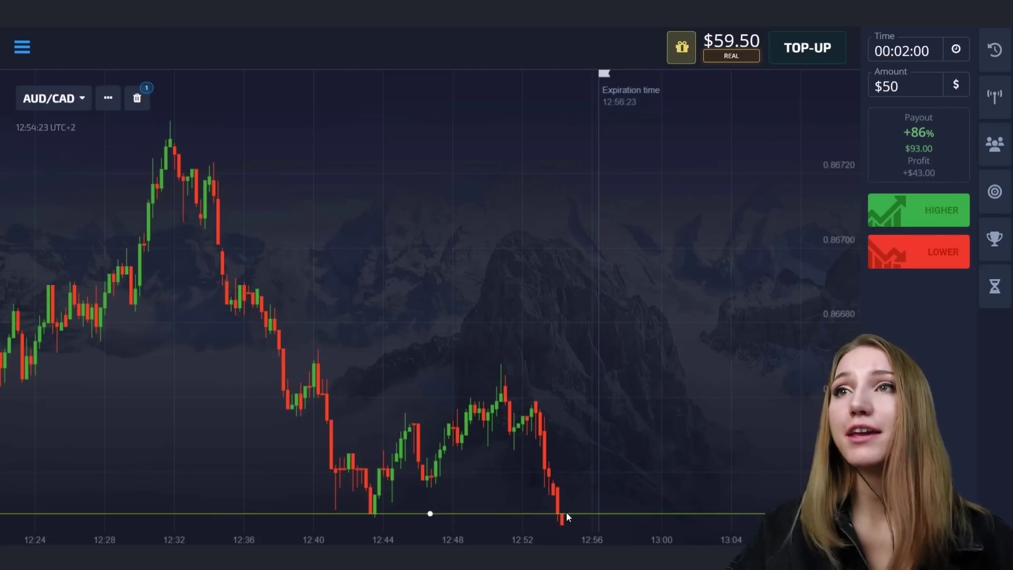
- Shorten the expiry to 1 minute and place a $50 Lower trade on AUD/CAD
click(909, 53)
click(788, 95)
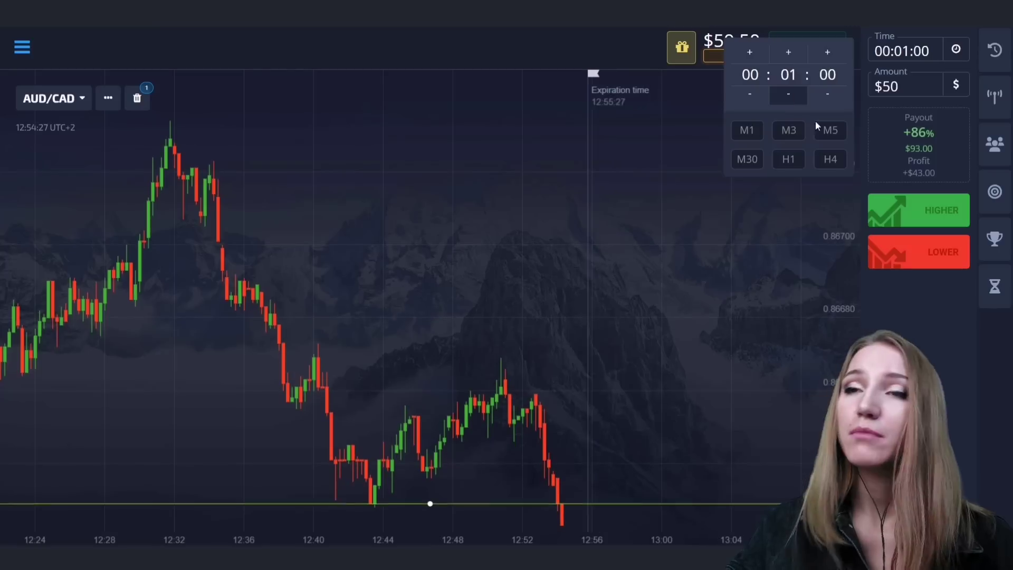
click(911, 251)
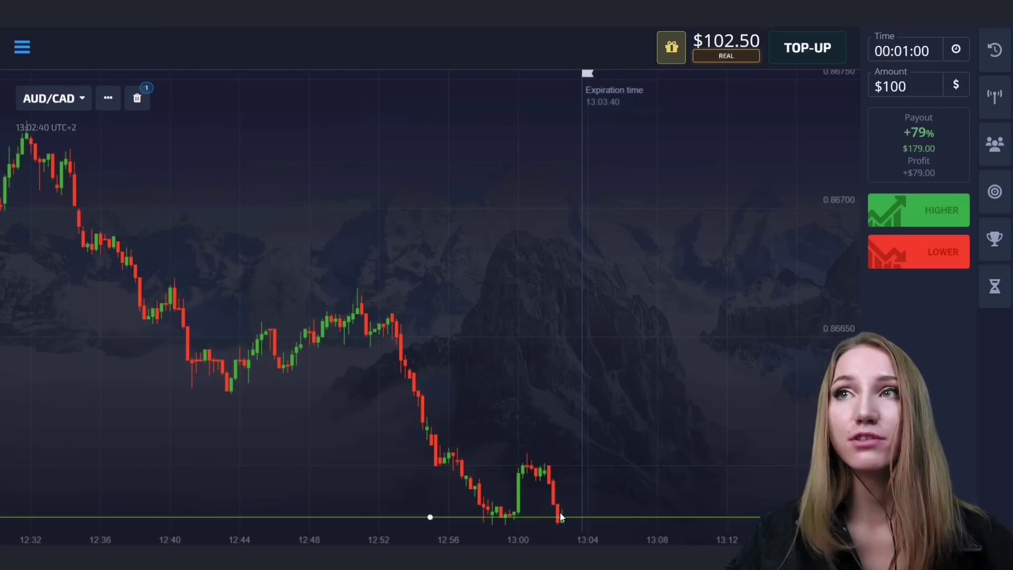
- Place a $100 Lower trade on AUD/CAD at the support line
click(920, 256)
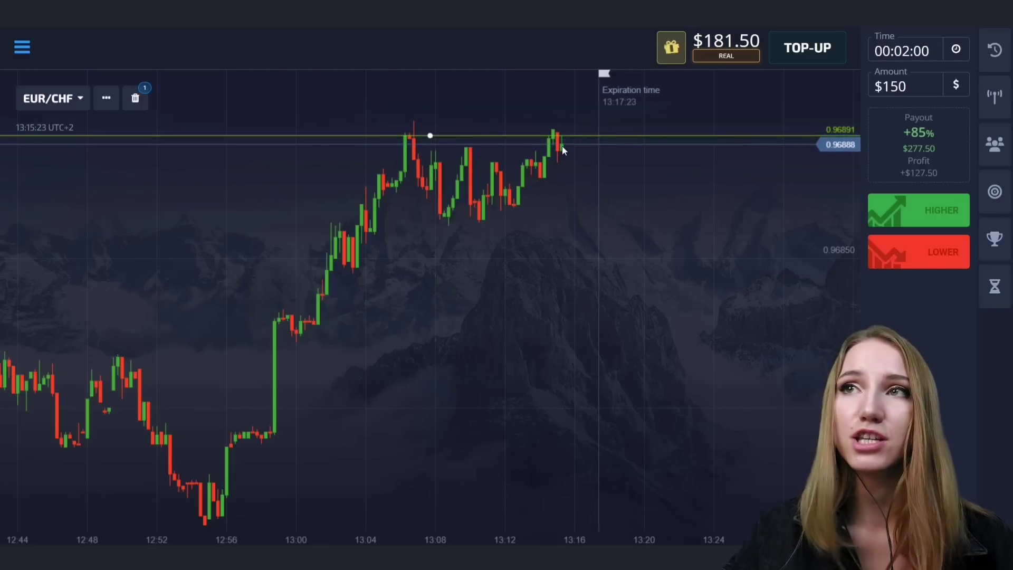
- Place a 1-minute $150 Higher EUR/CHF trade, then raise the support line and bet $300 Higher
click(904, 55)
click(788, 94)
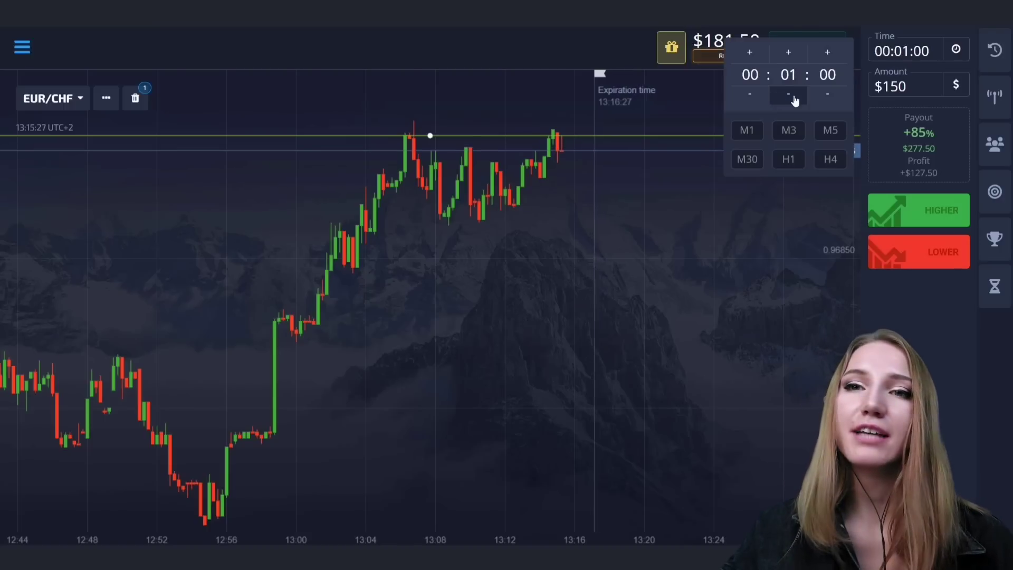
click(914, 211)
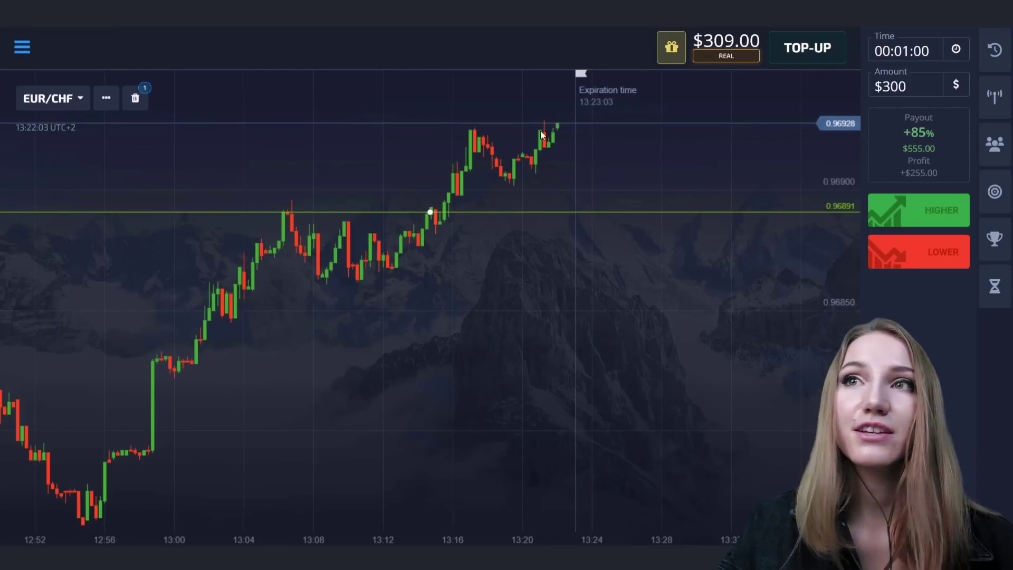
drag(429, 210, 444, 130)
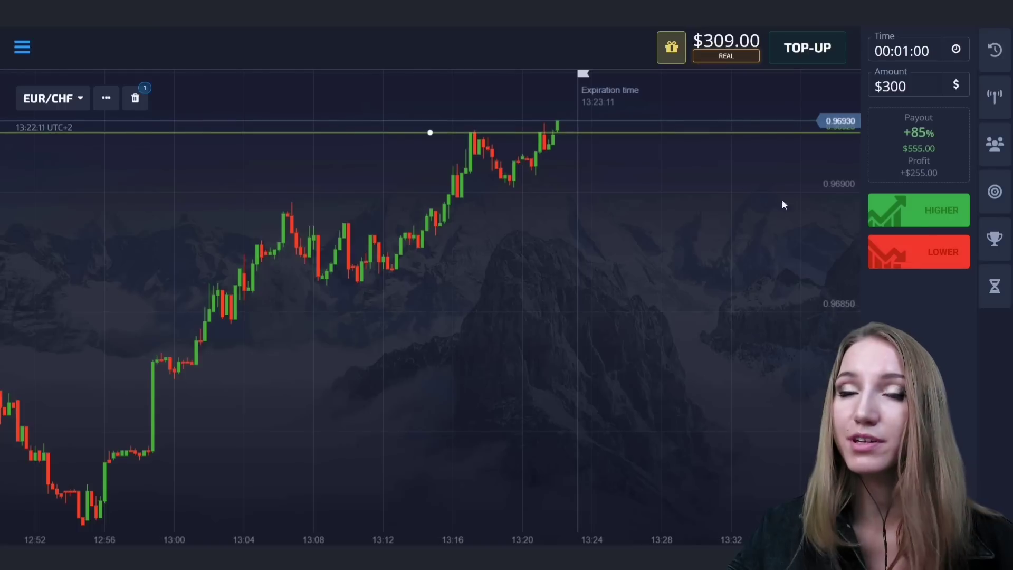
click(924, 217)
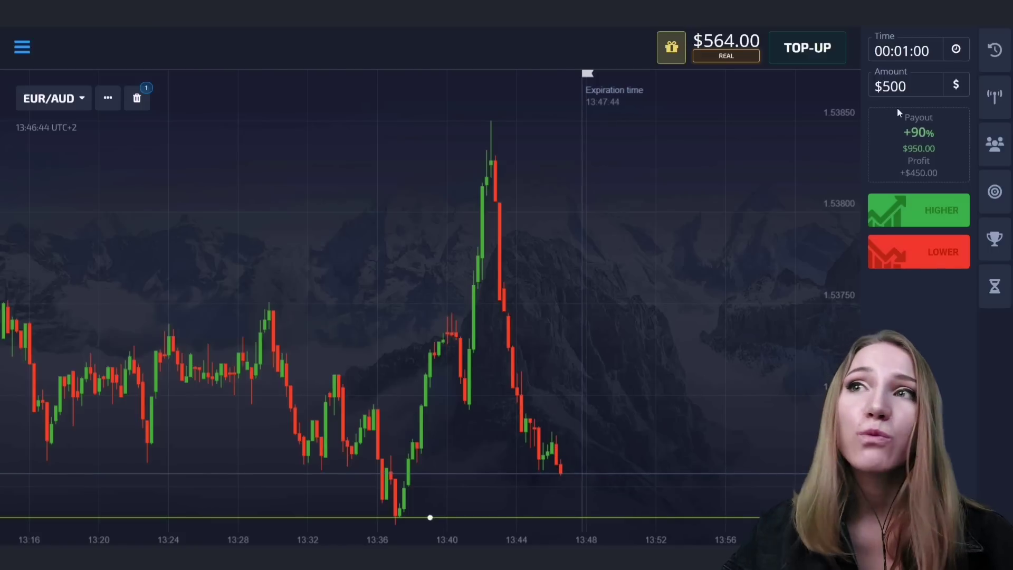
- Extend the expiry to 2 minutes and place a $500 Lower trade on EUR/AUD
click(915, 54)
click(788, 53)
click(918, 251)
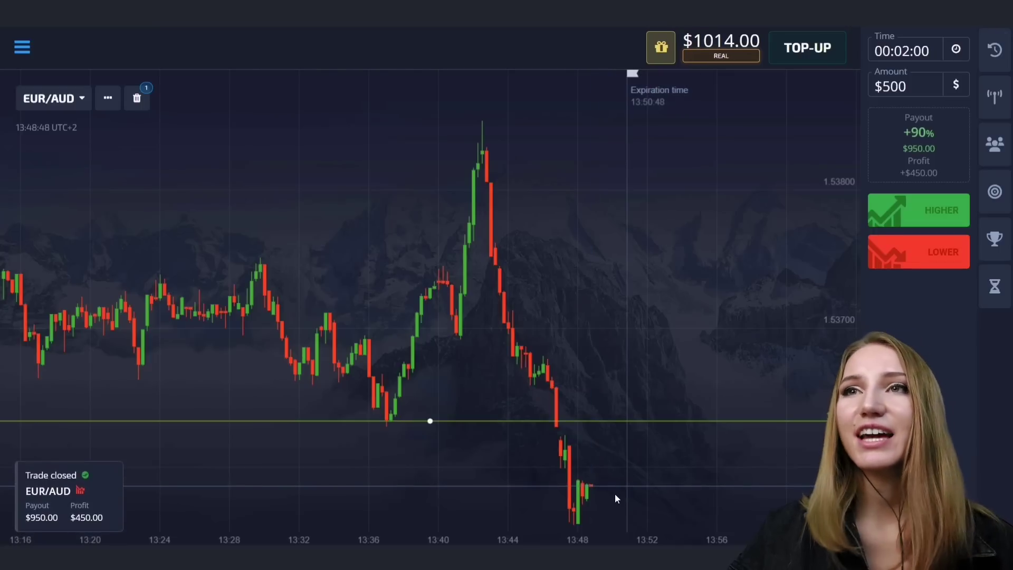
- Pan the CAD/CHF chart past the latest candle and place a $1000 Lower trade
drag(623, 468, 568, 468)
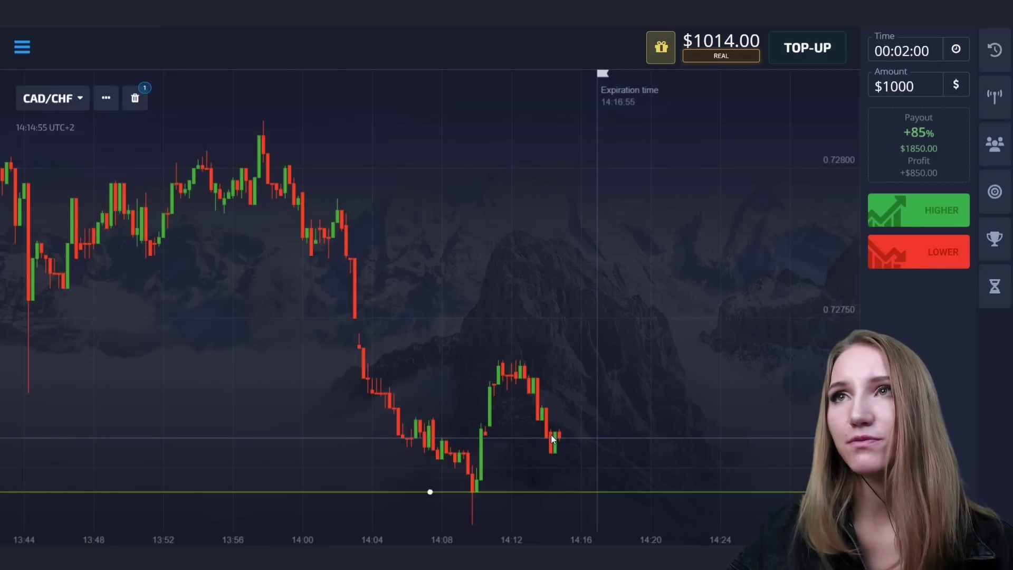
click(927, 259)
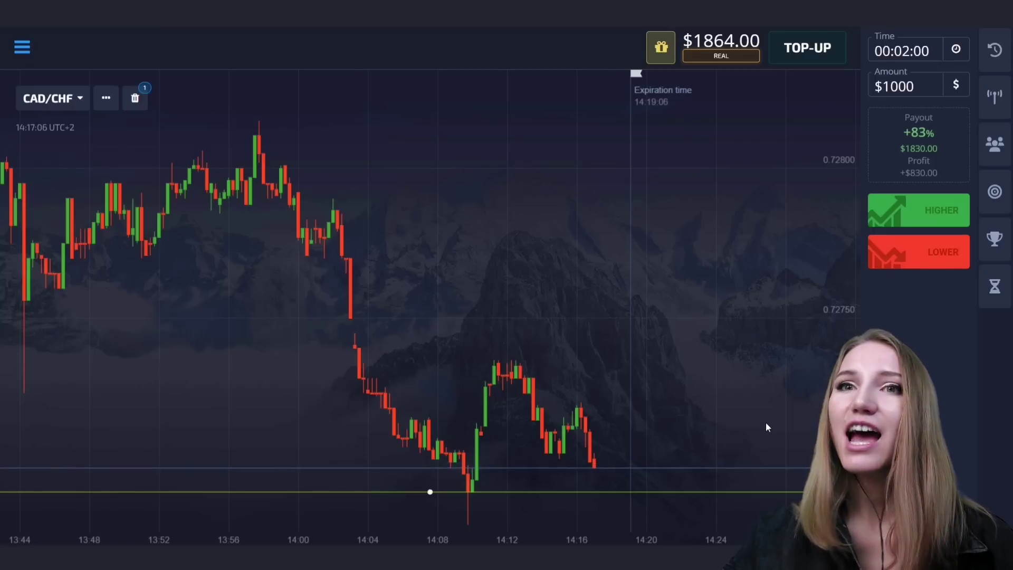
- Place a $1000, 2-minute LOWER trade on GBP/AUD near the drawn line, leaving room past the latest candle
drag(723, 438, 659, 451)
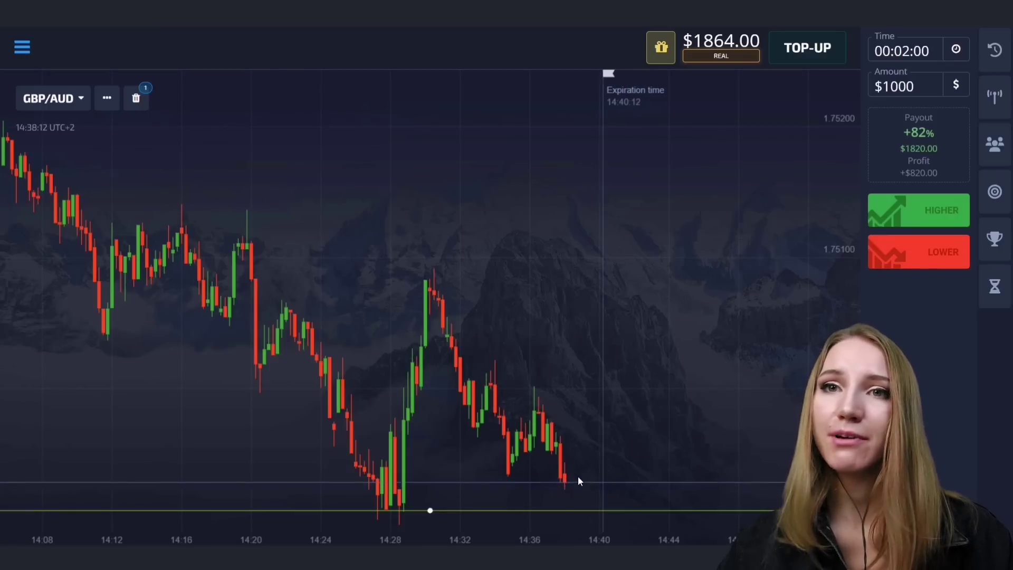
click(915, 258)
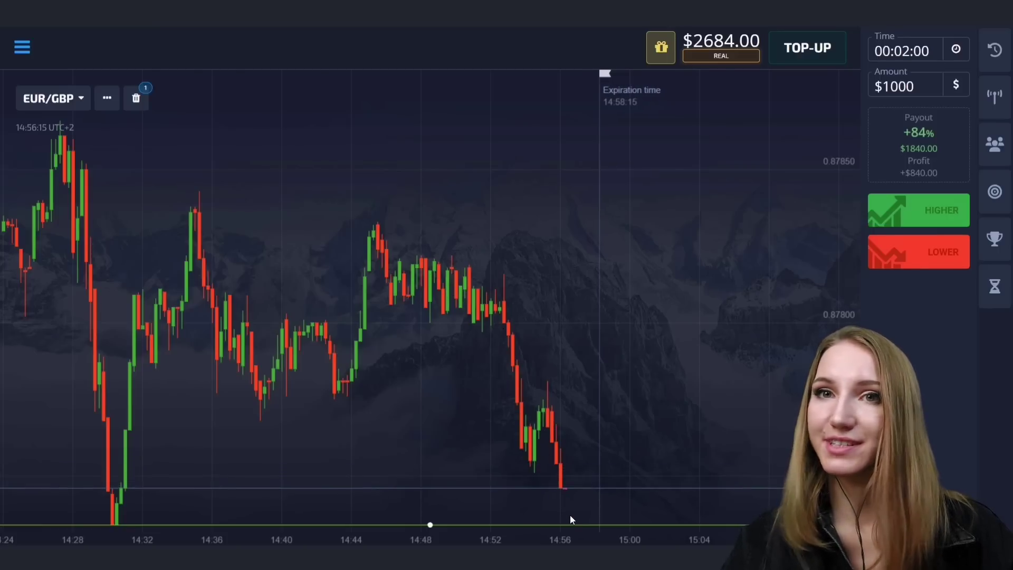
- Open two back-to-back $1000 LOWER trades on EUR/GBP
click(912, 256)
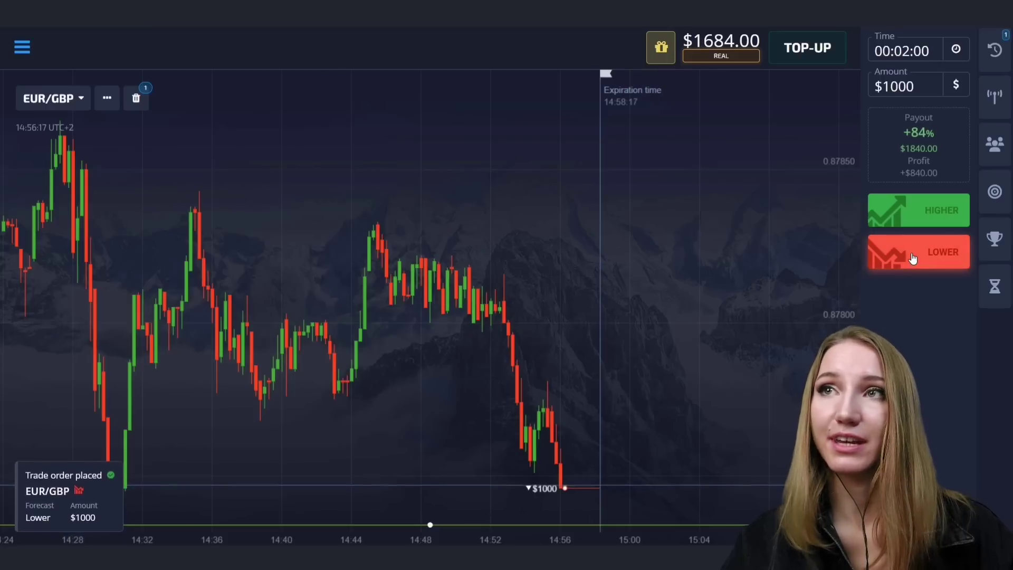
click(913, 258)
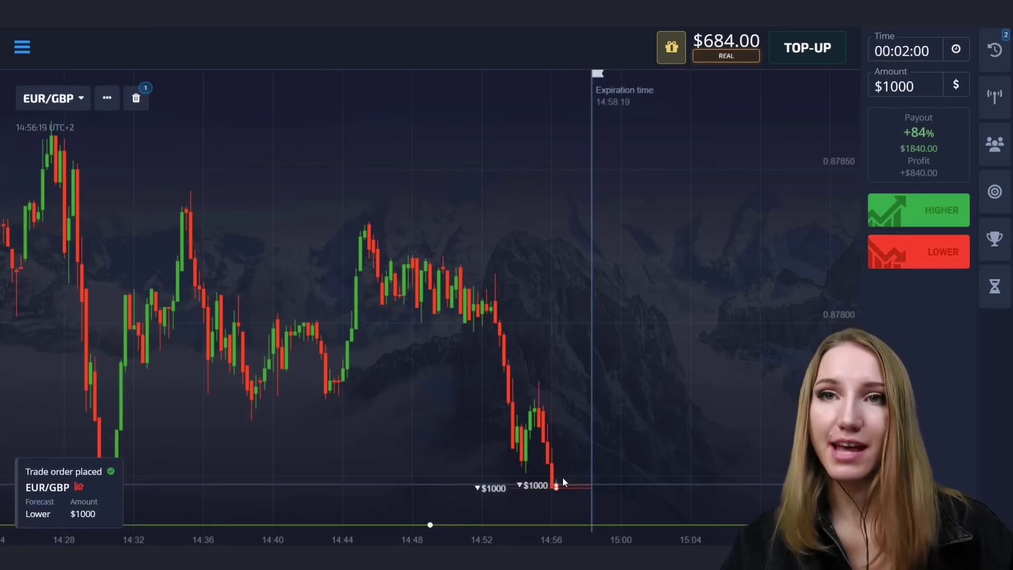